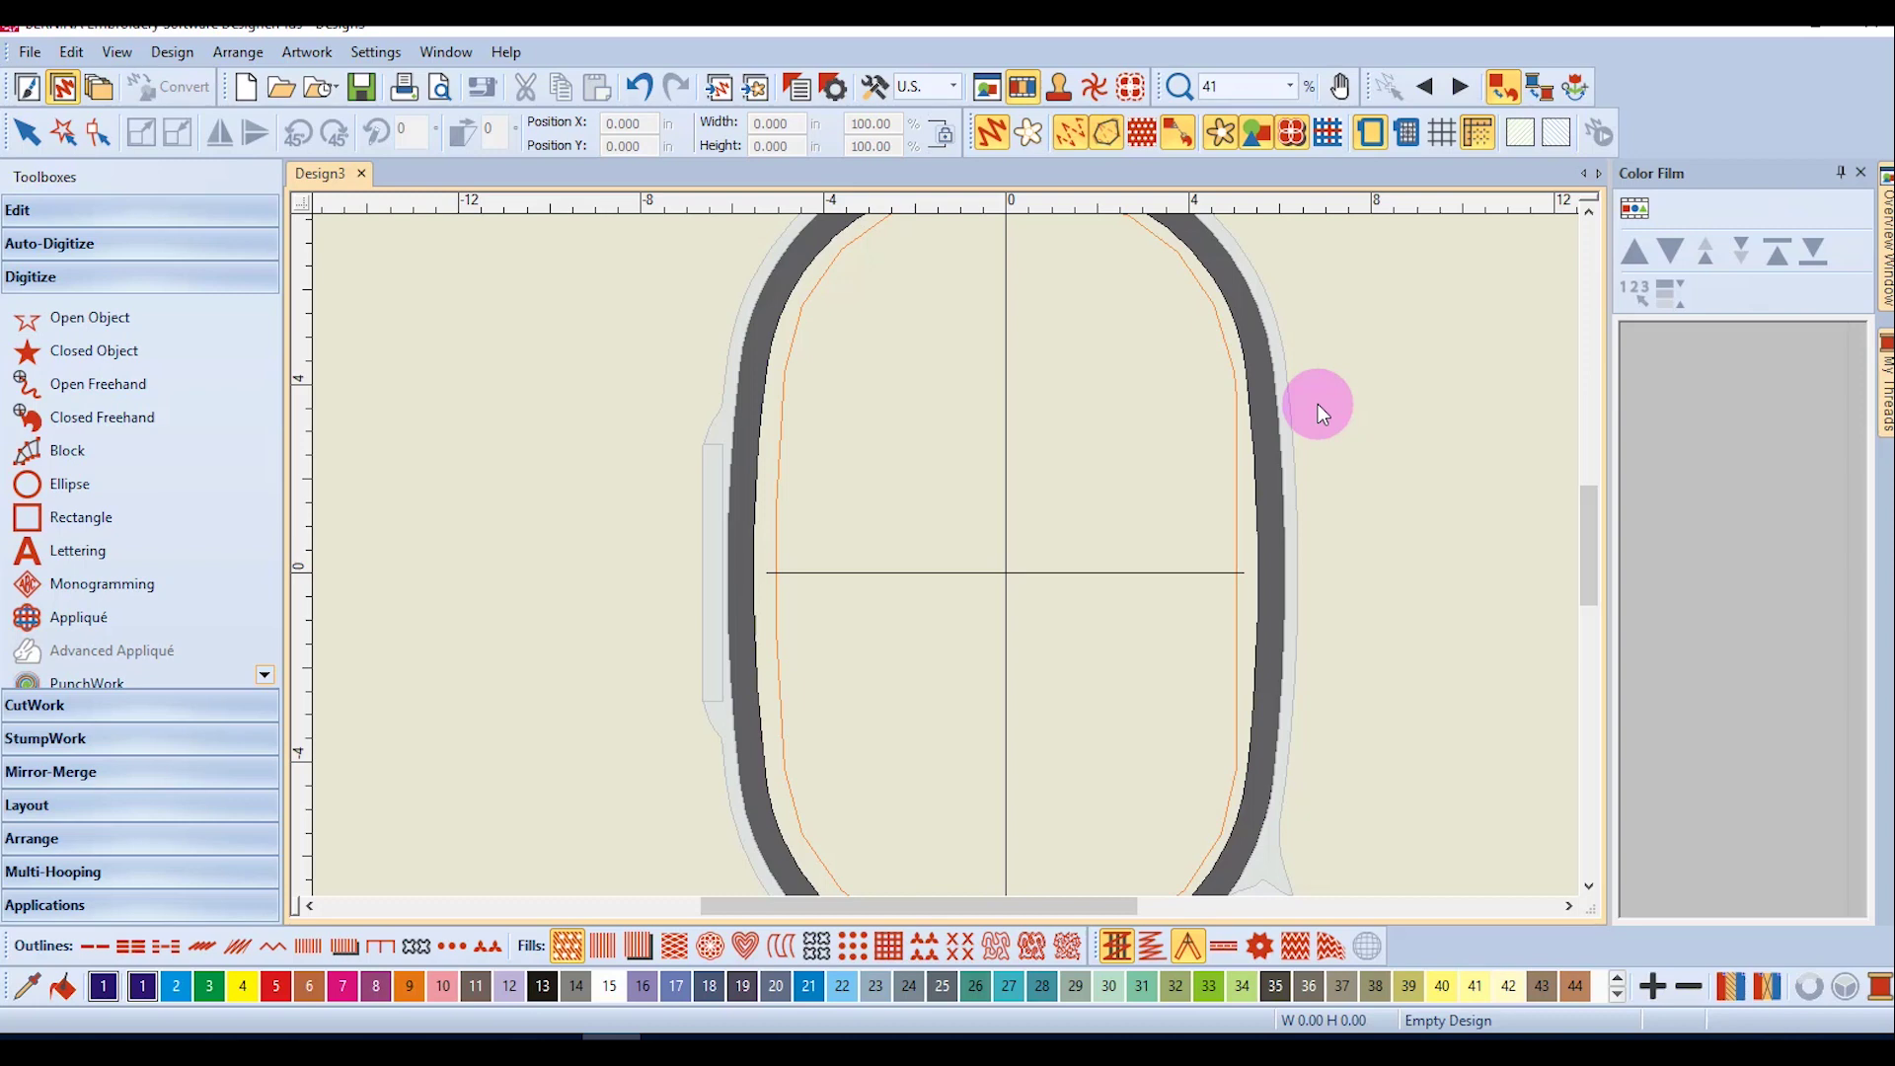
left_click(1370, 141)
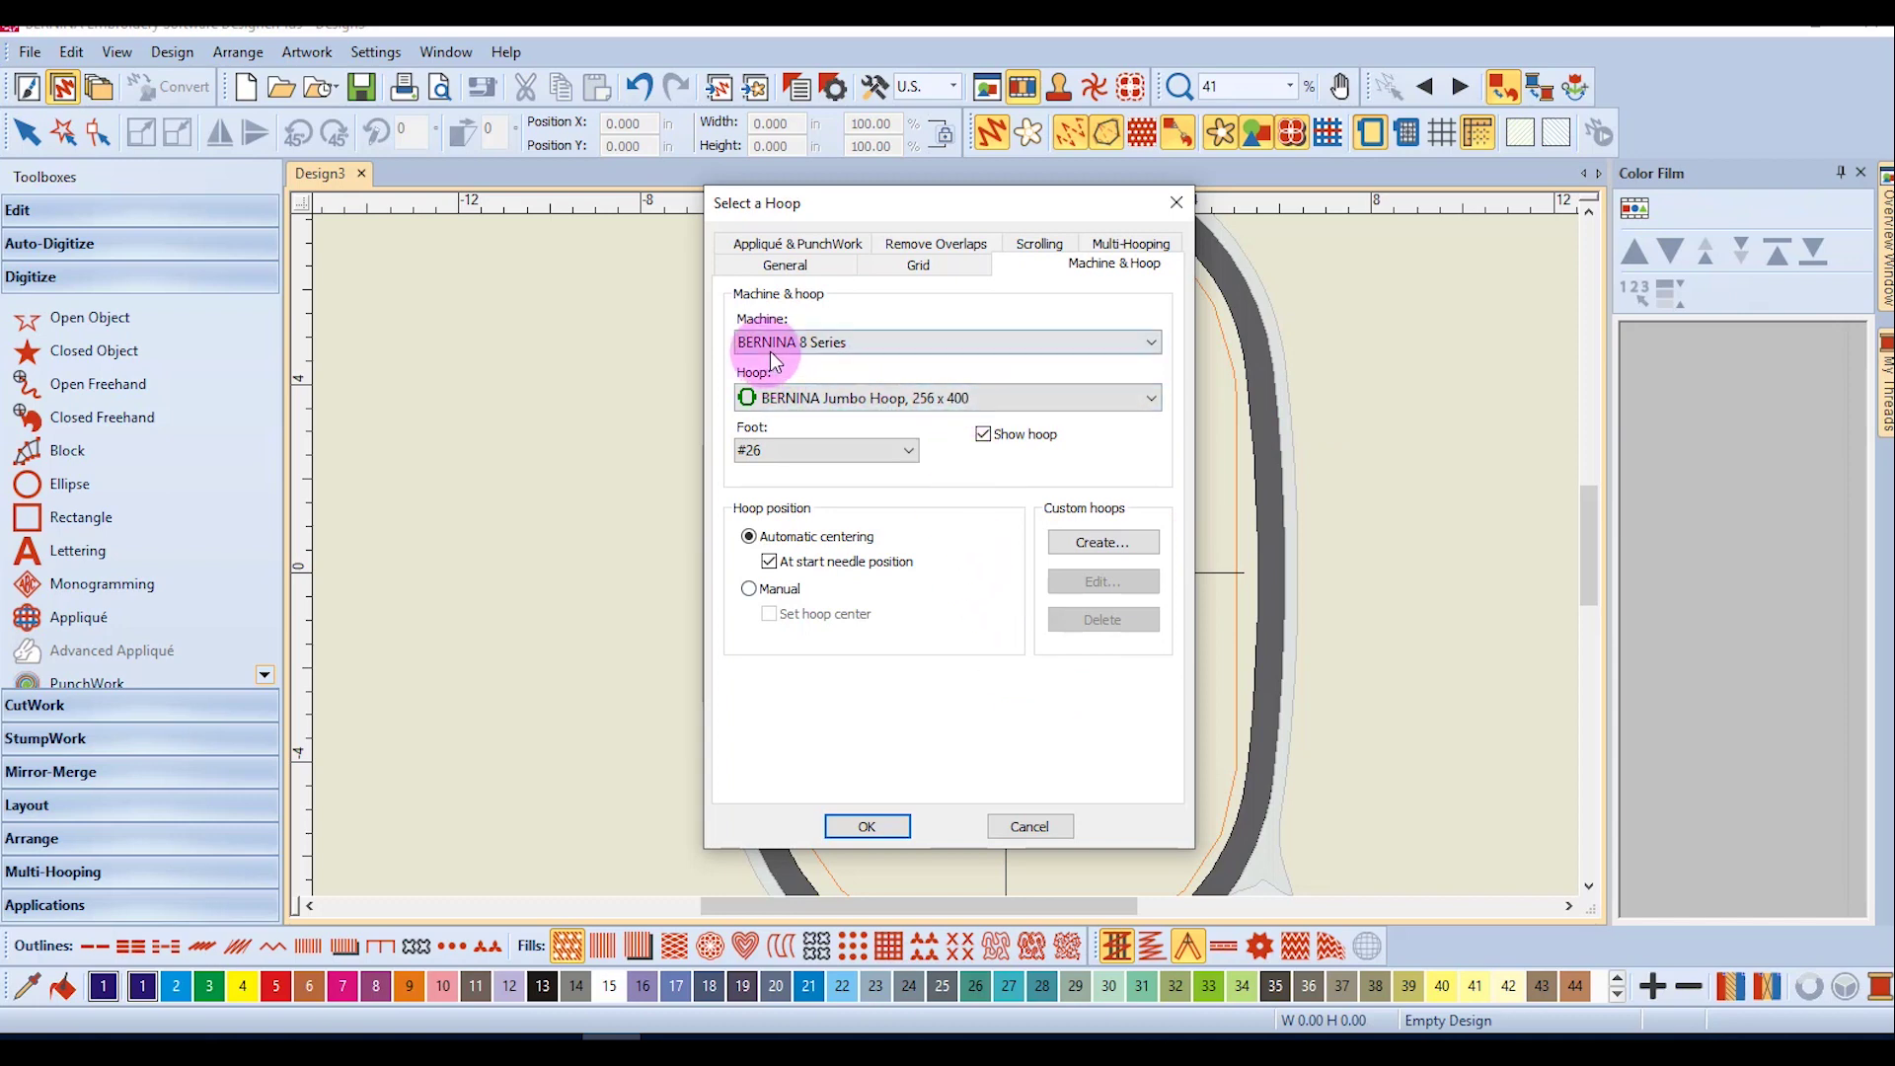
left_click(1151, 345)
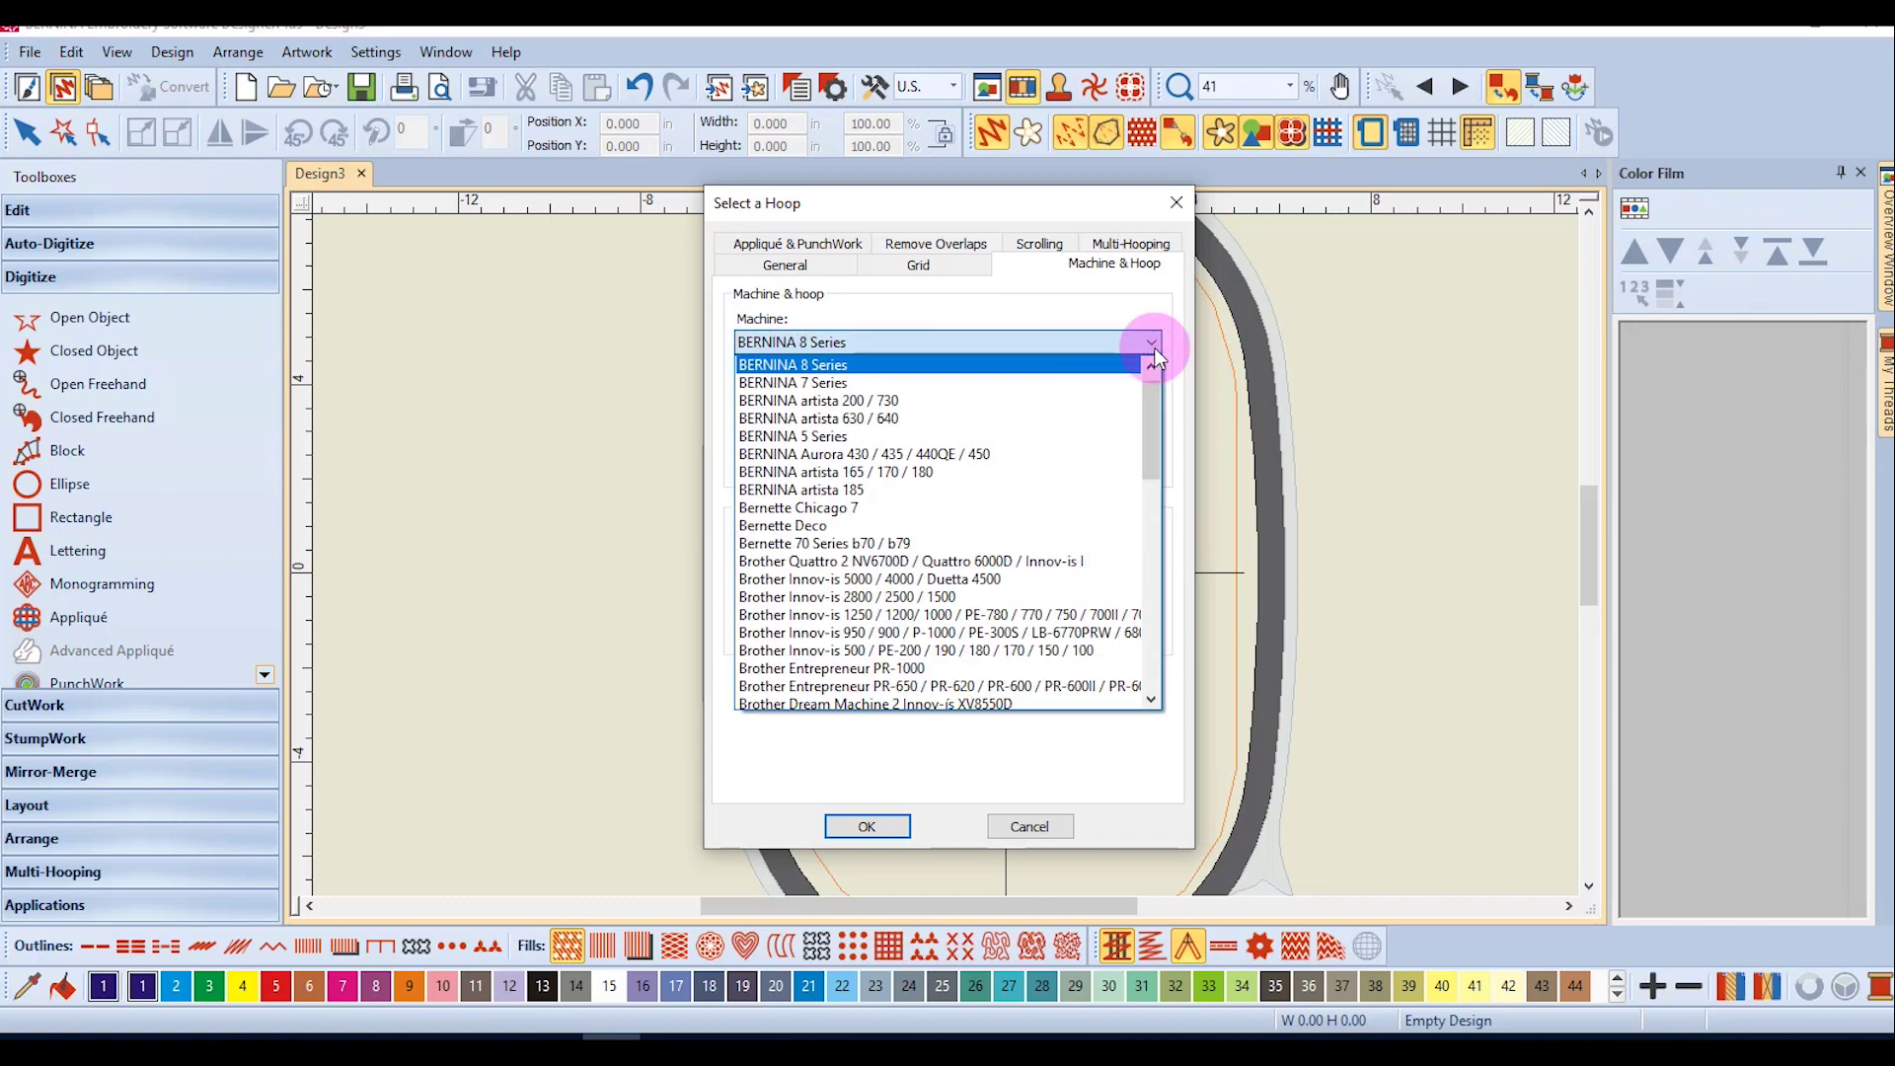
left_click(1150, 349)
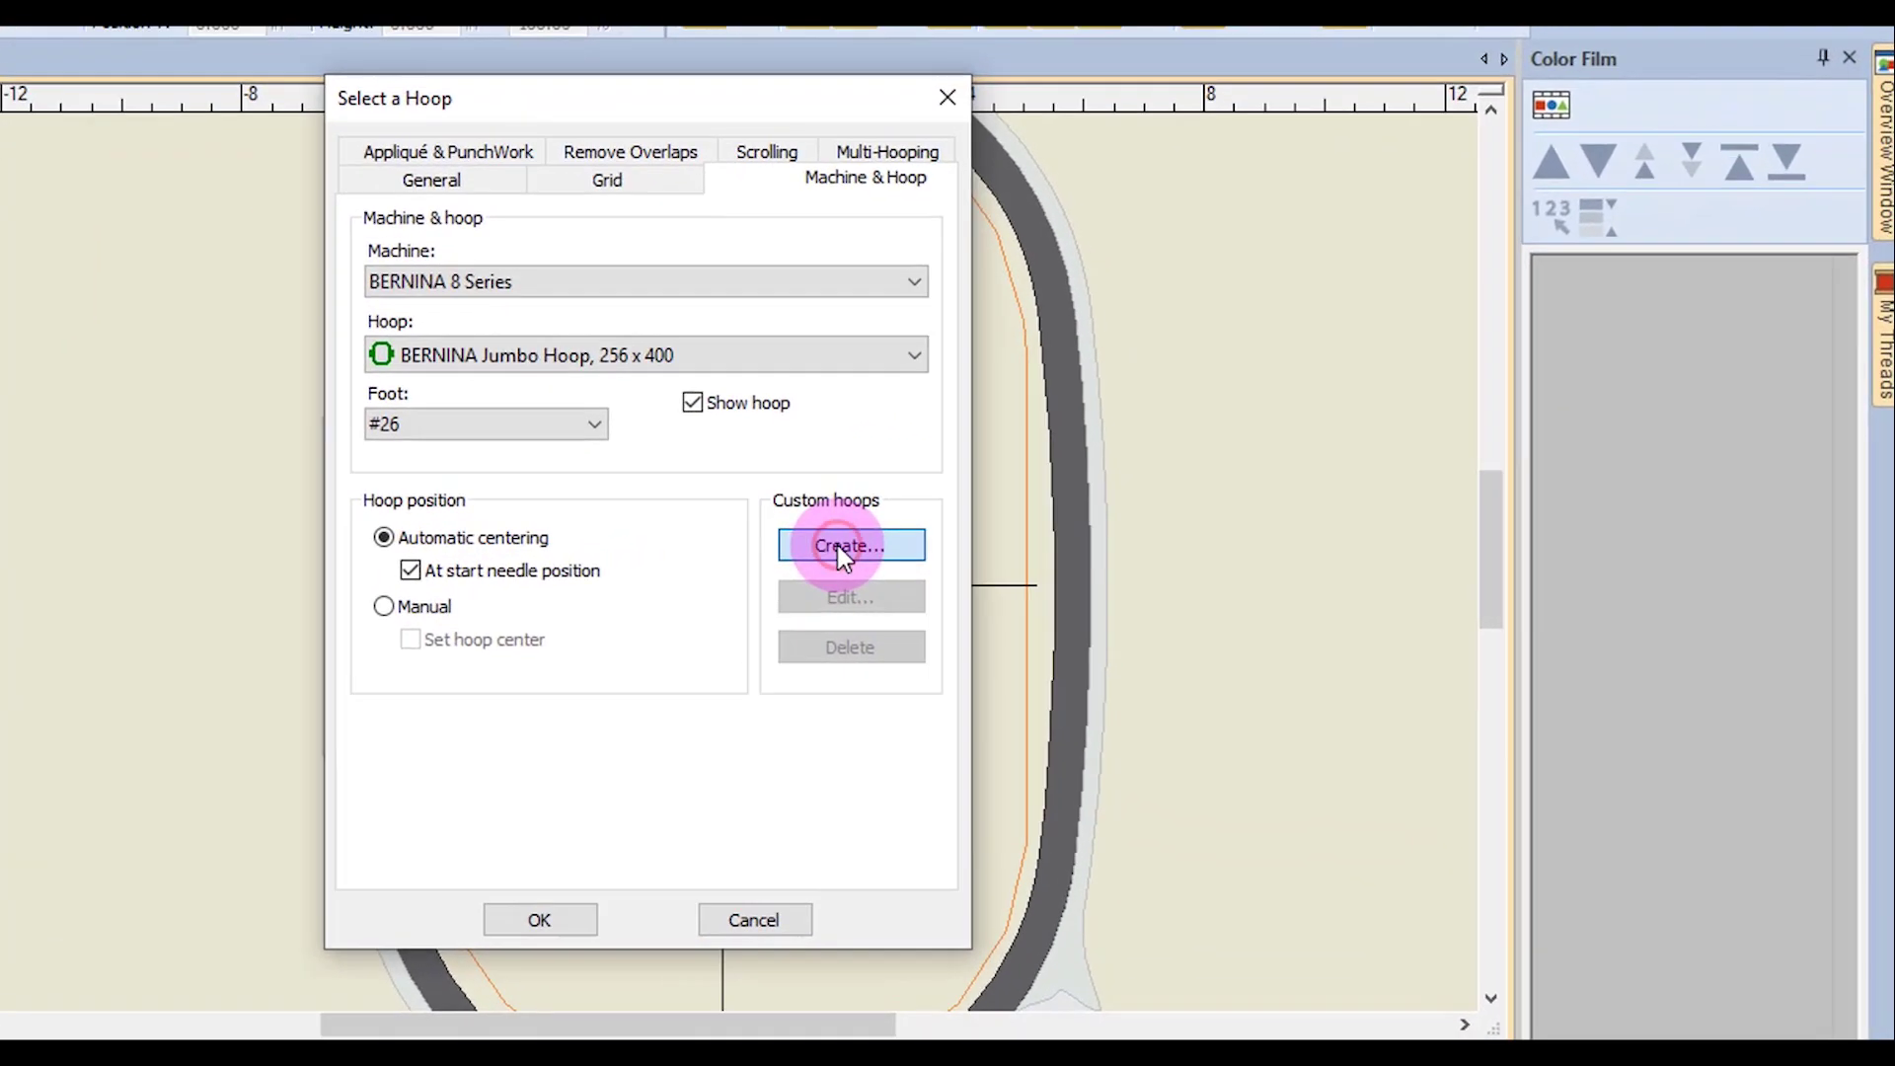
Define a custom Rectangle hoop named New Rectangle Hoop, 10 in high and 8 in wide.
left_click(837, 545)
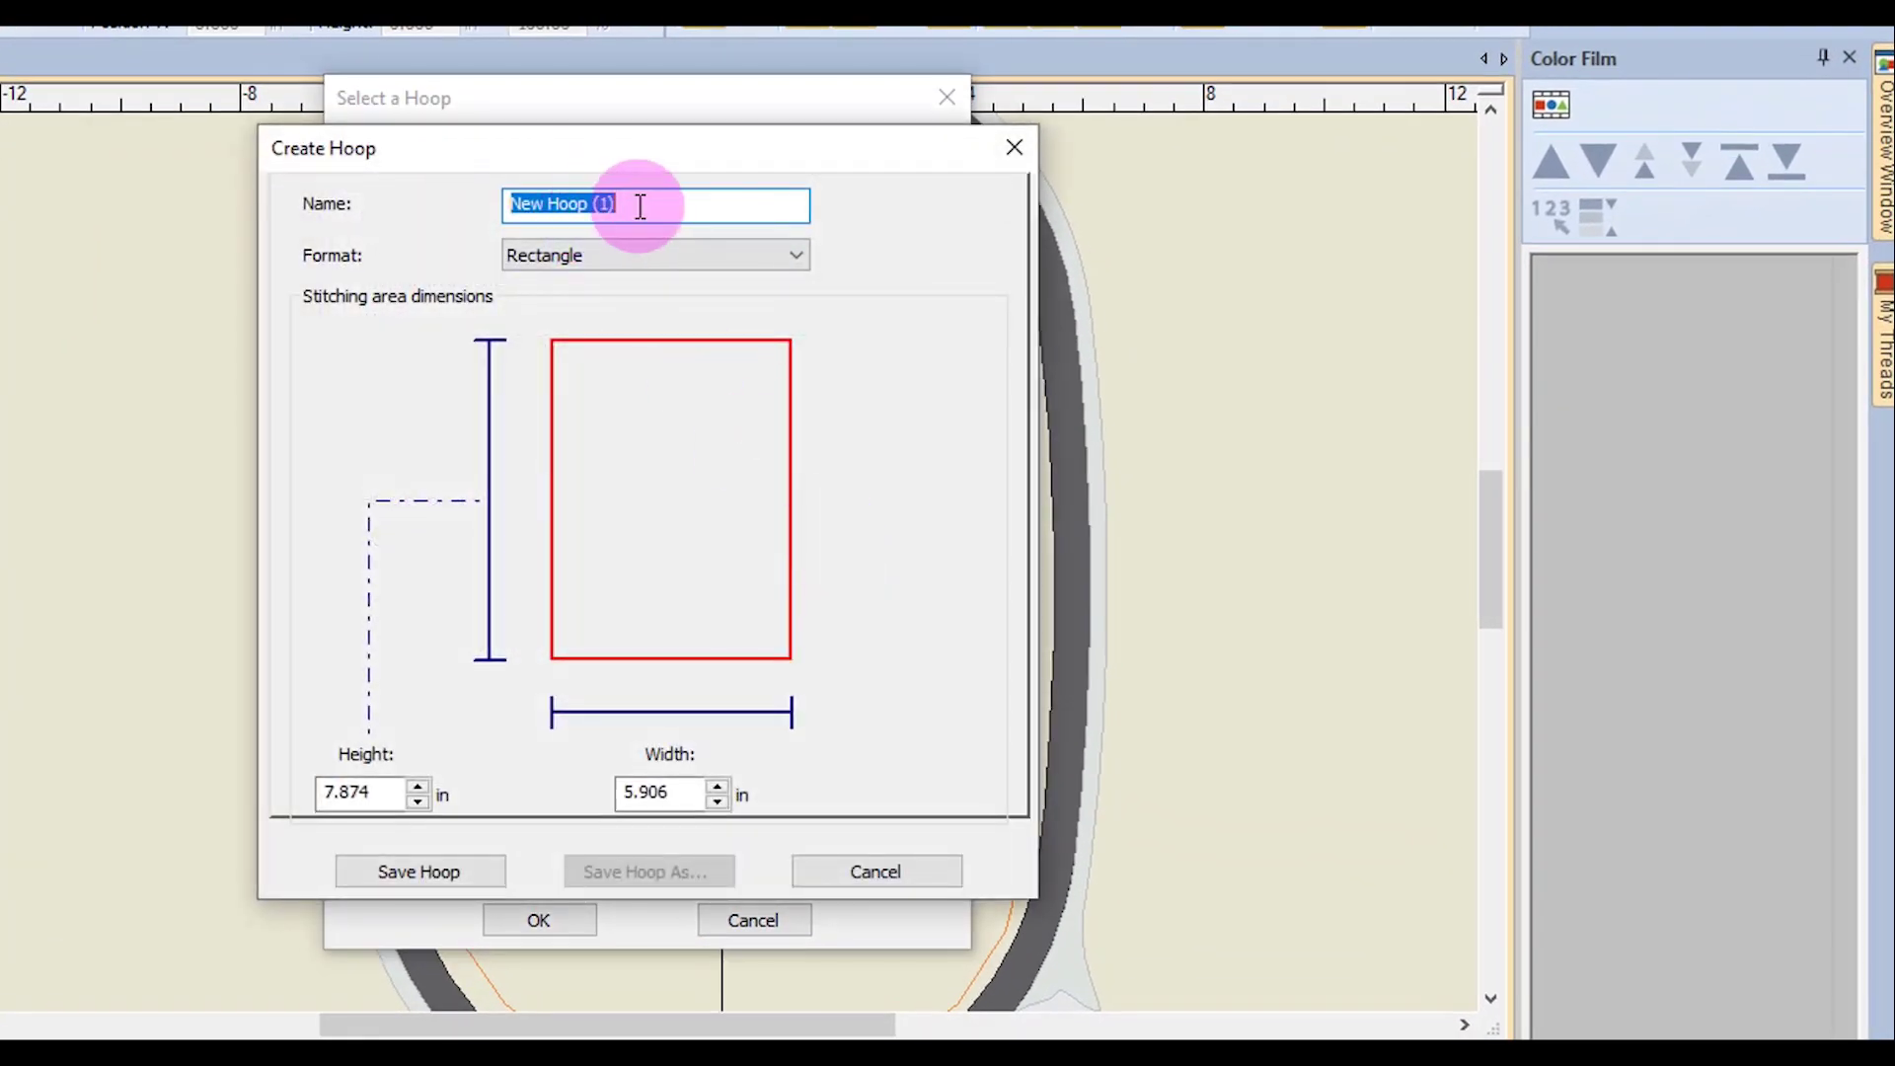
type("New Rectangle Hoop")
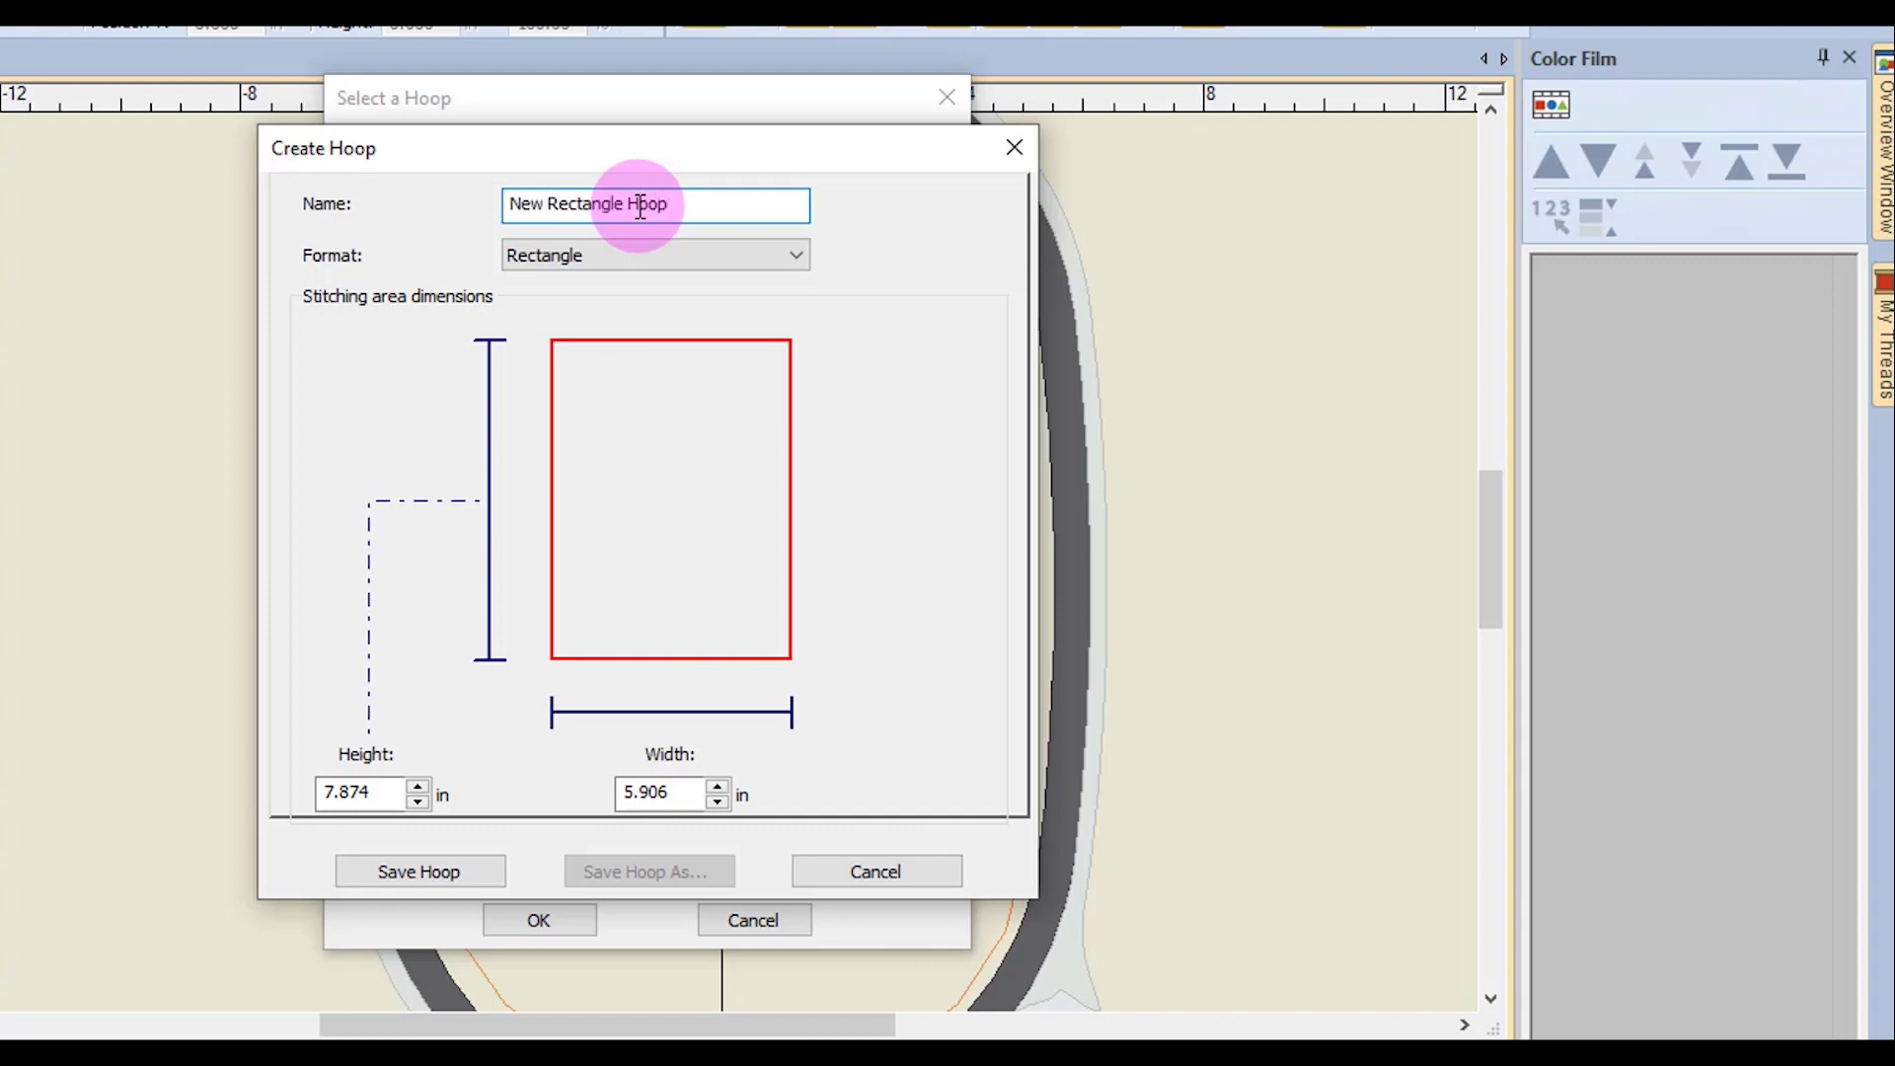
left_click(798, 256)
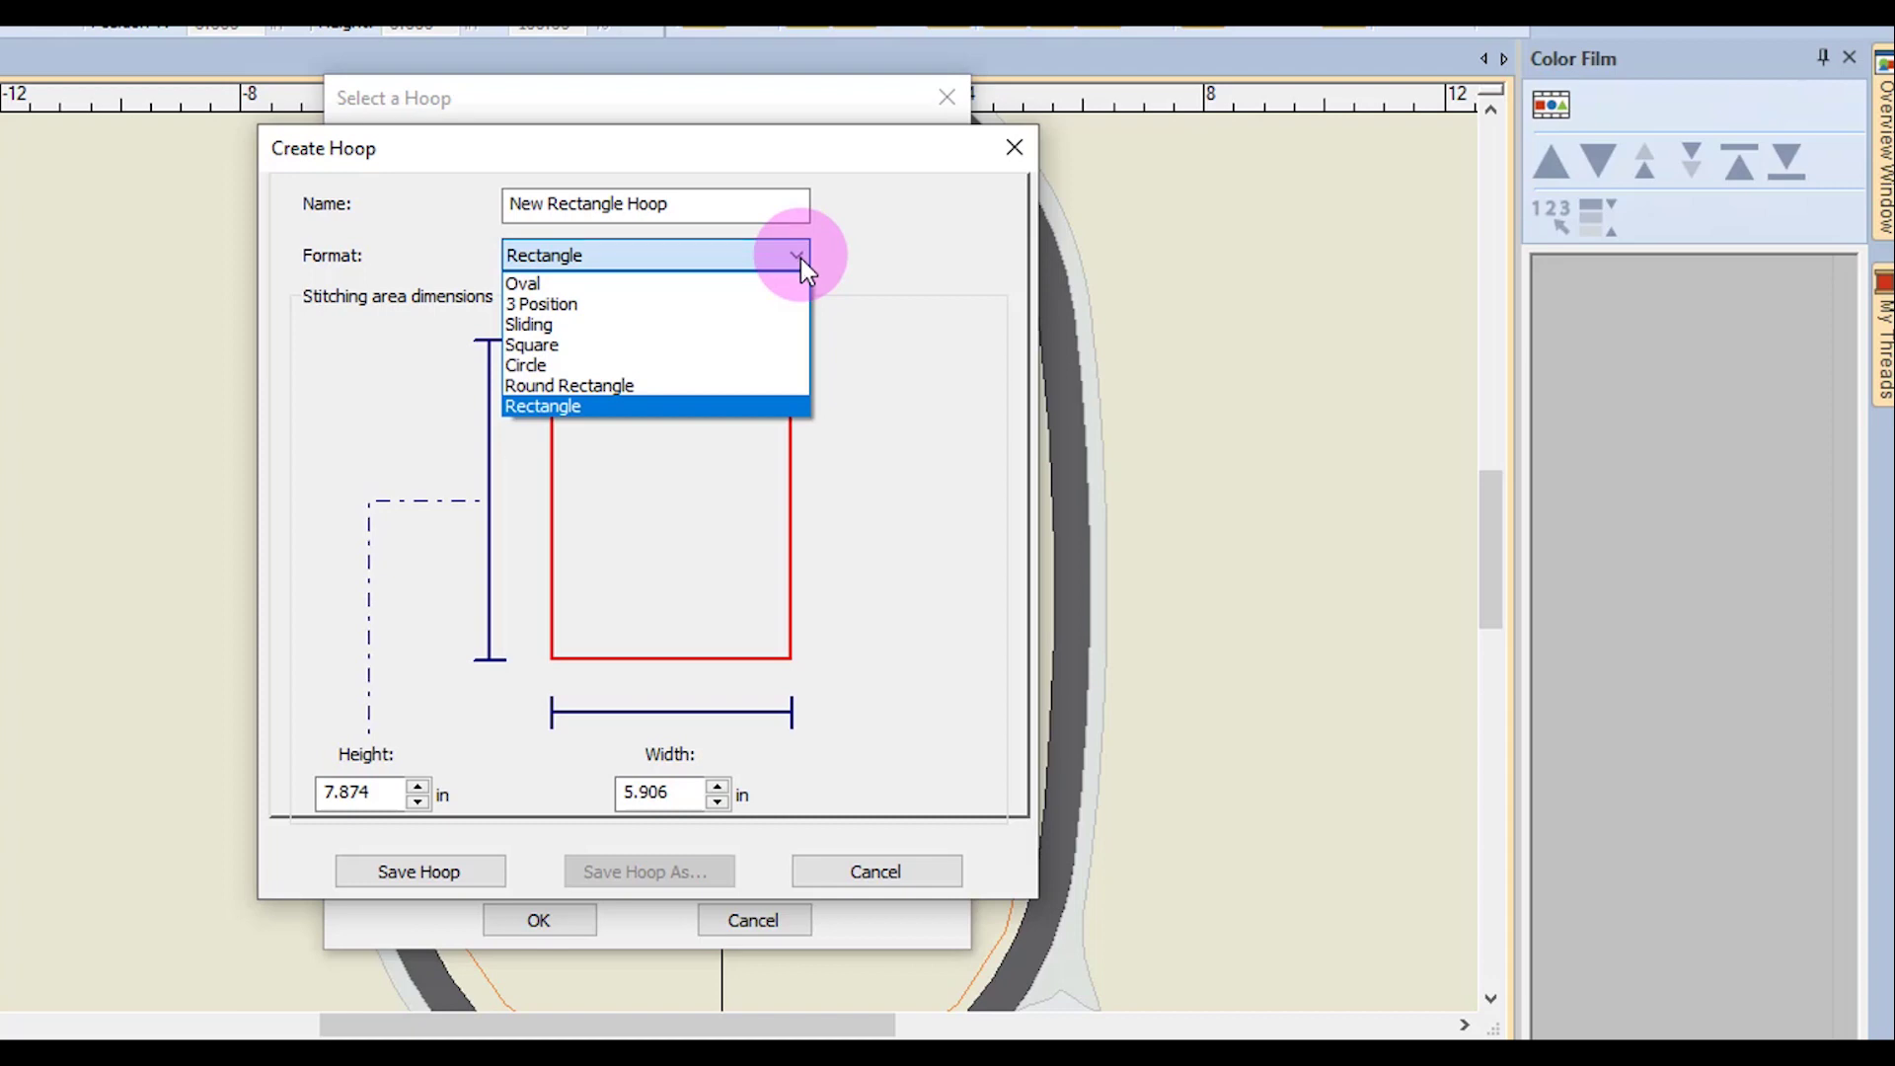
left_click(609, 406)
left_click(372, 796)
left_click_drag(372, 796, 280, 801)
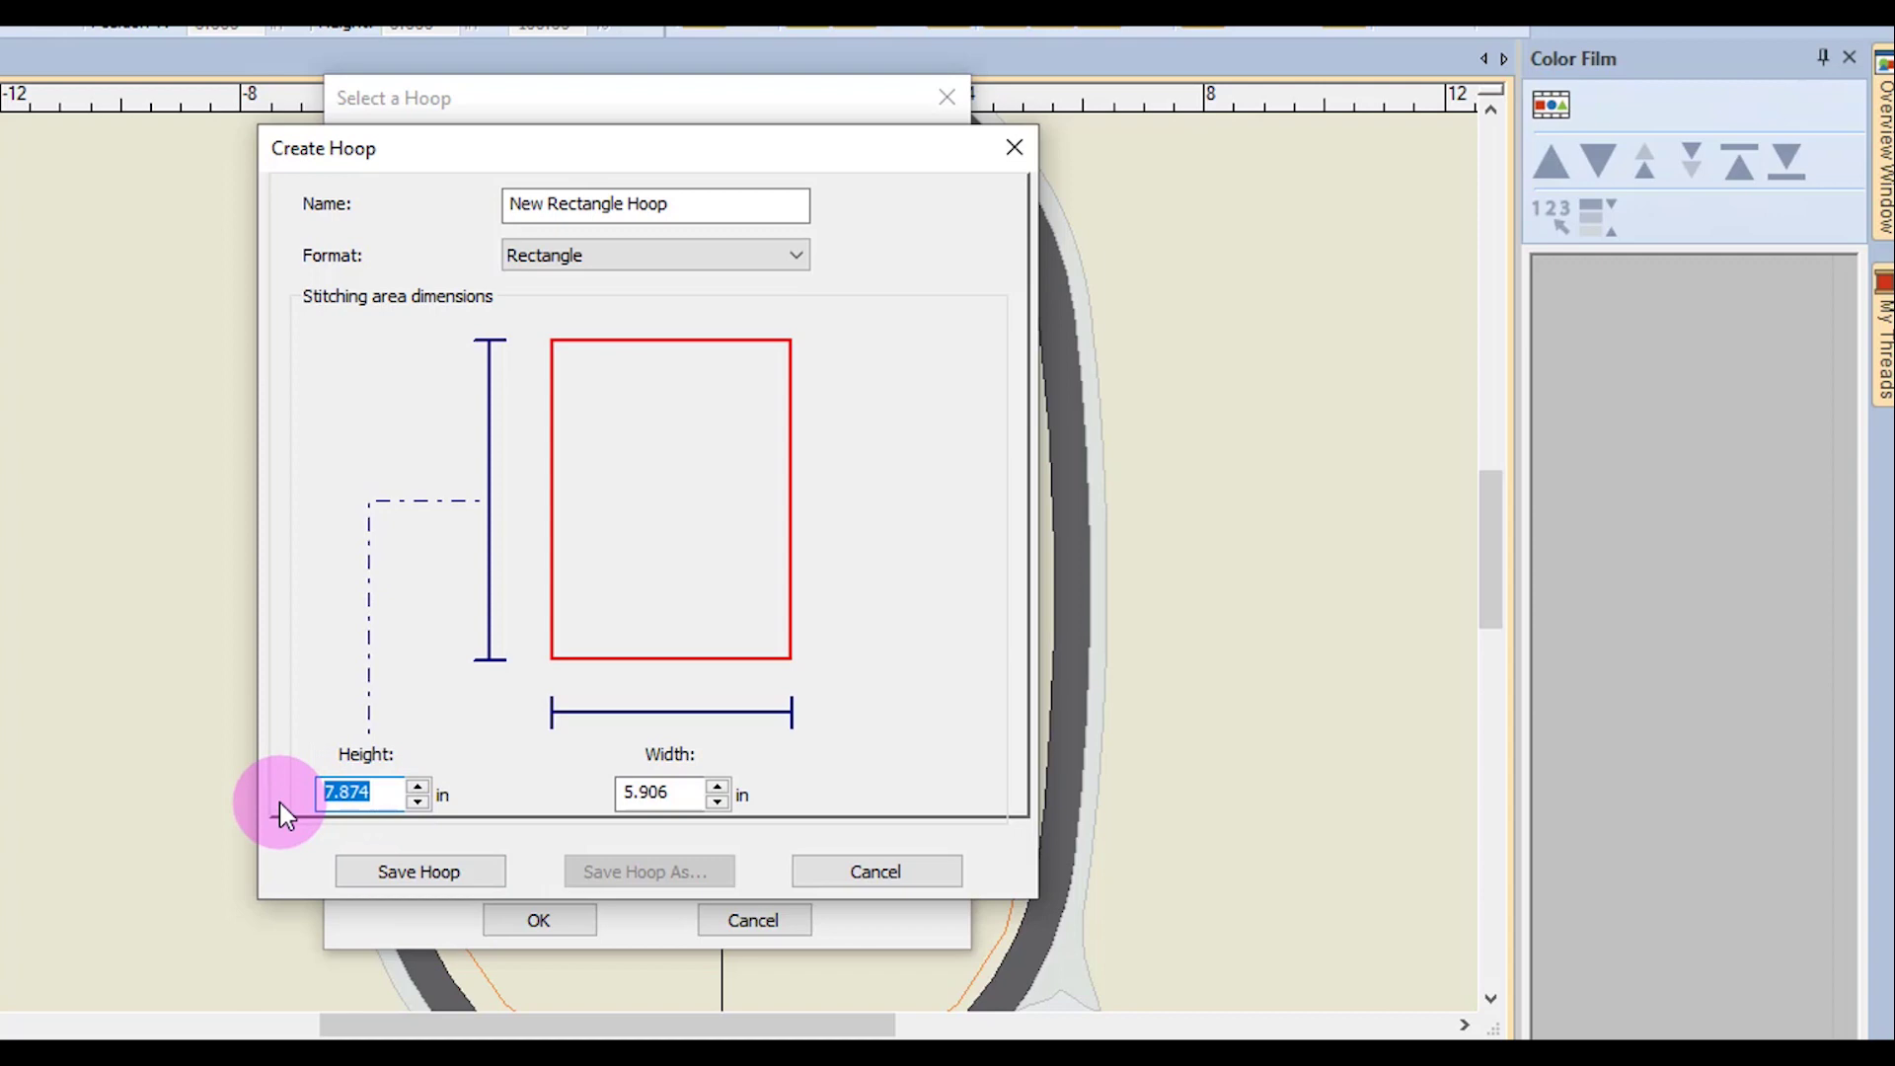
type("10")
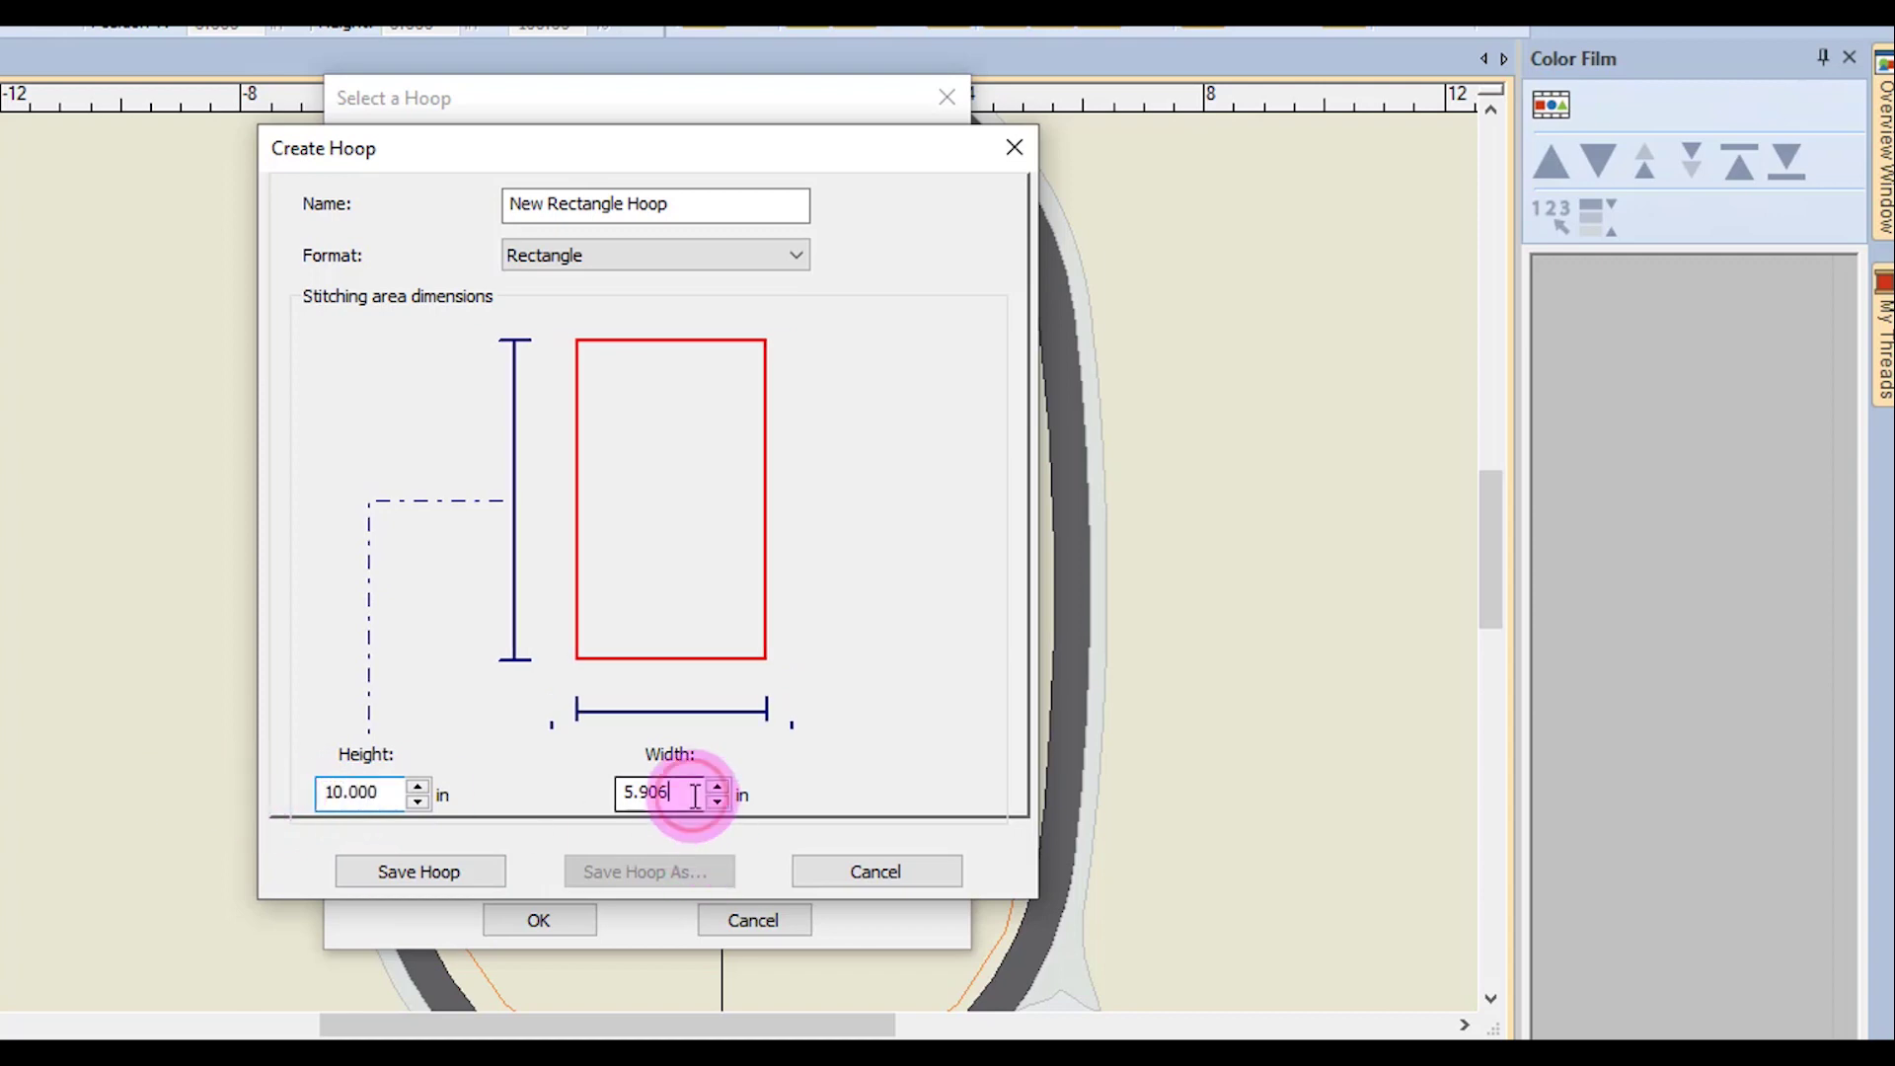
left_click_drag(691, 793, 556, 790)
type("8")
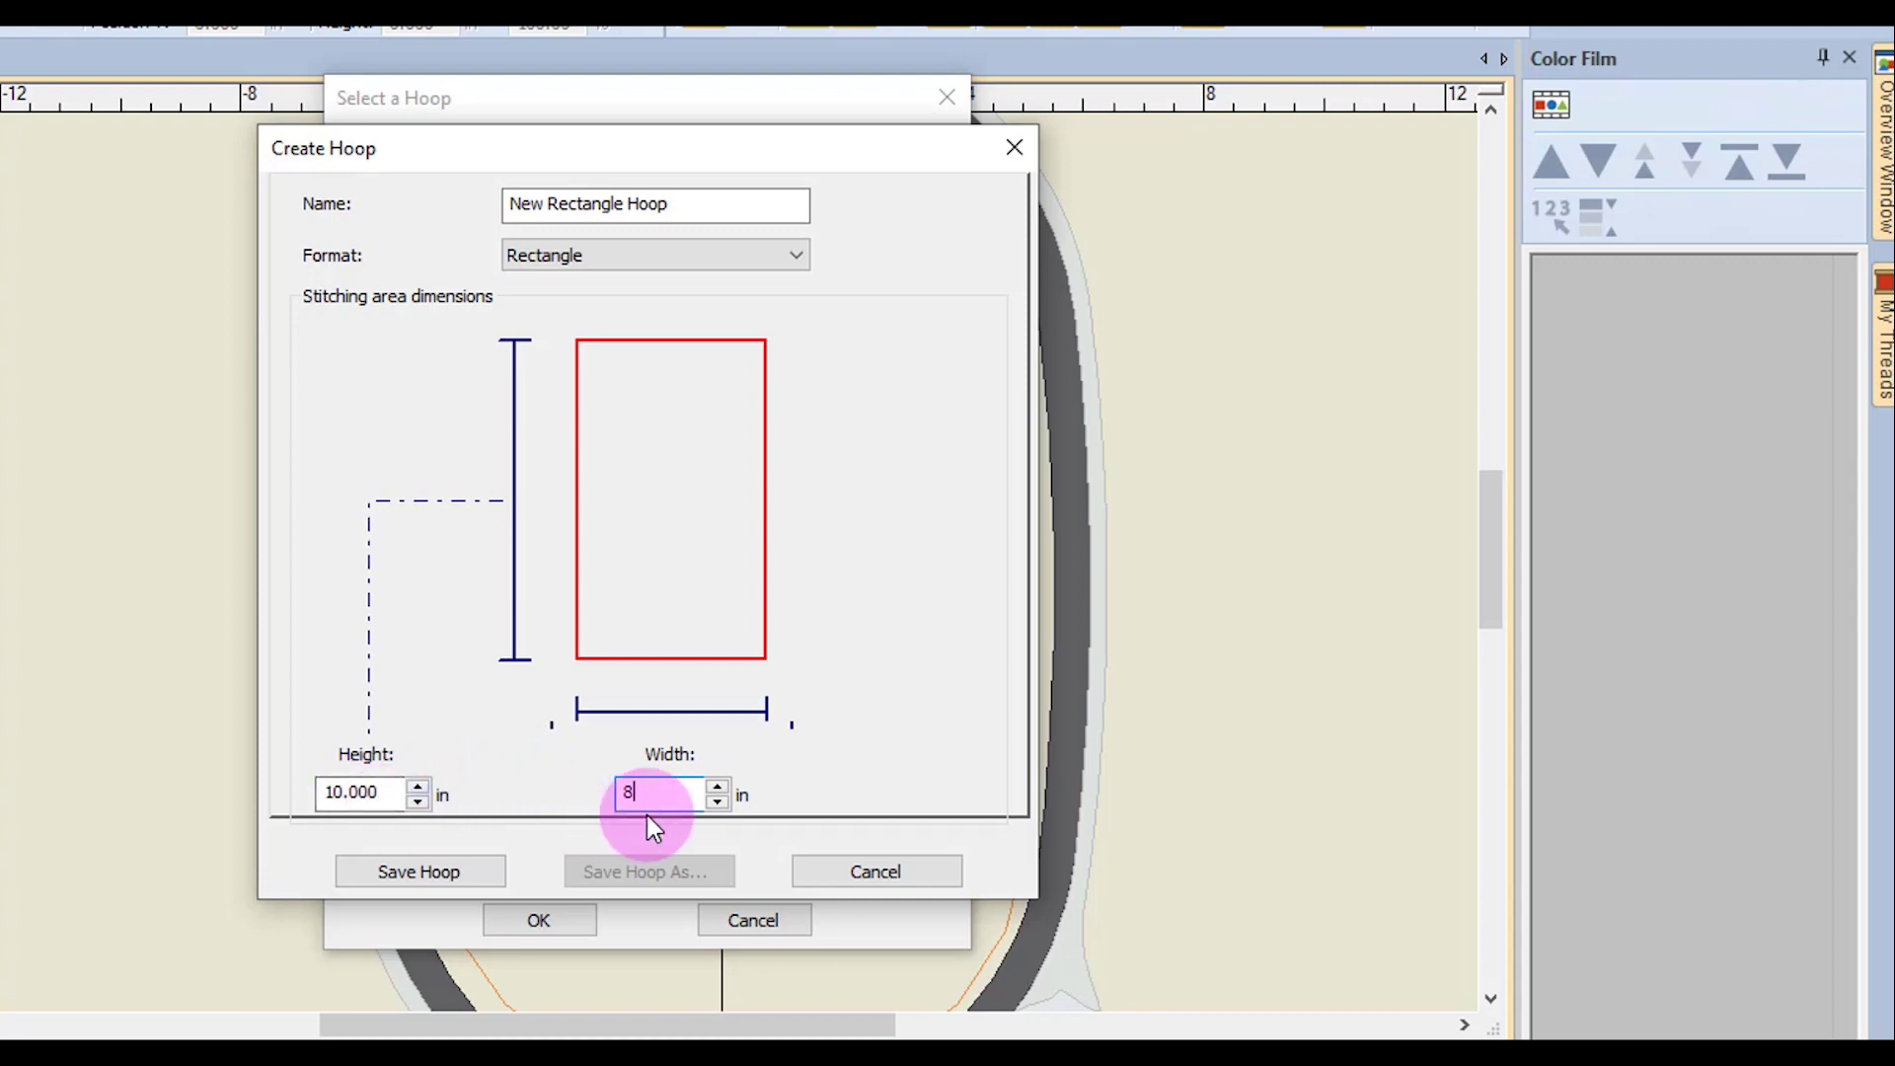
Save New Rectangle Hoop and apply the 10 × 8 in hoop to the canvas.
left_click(475, 872)
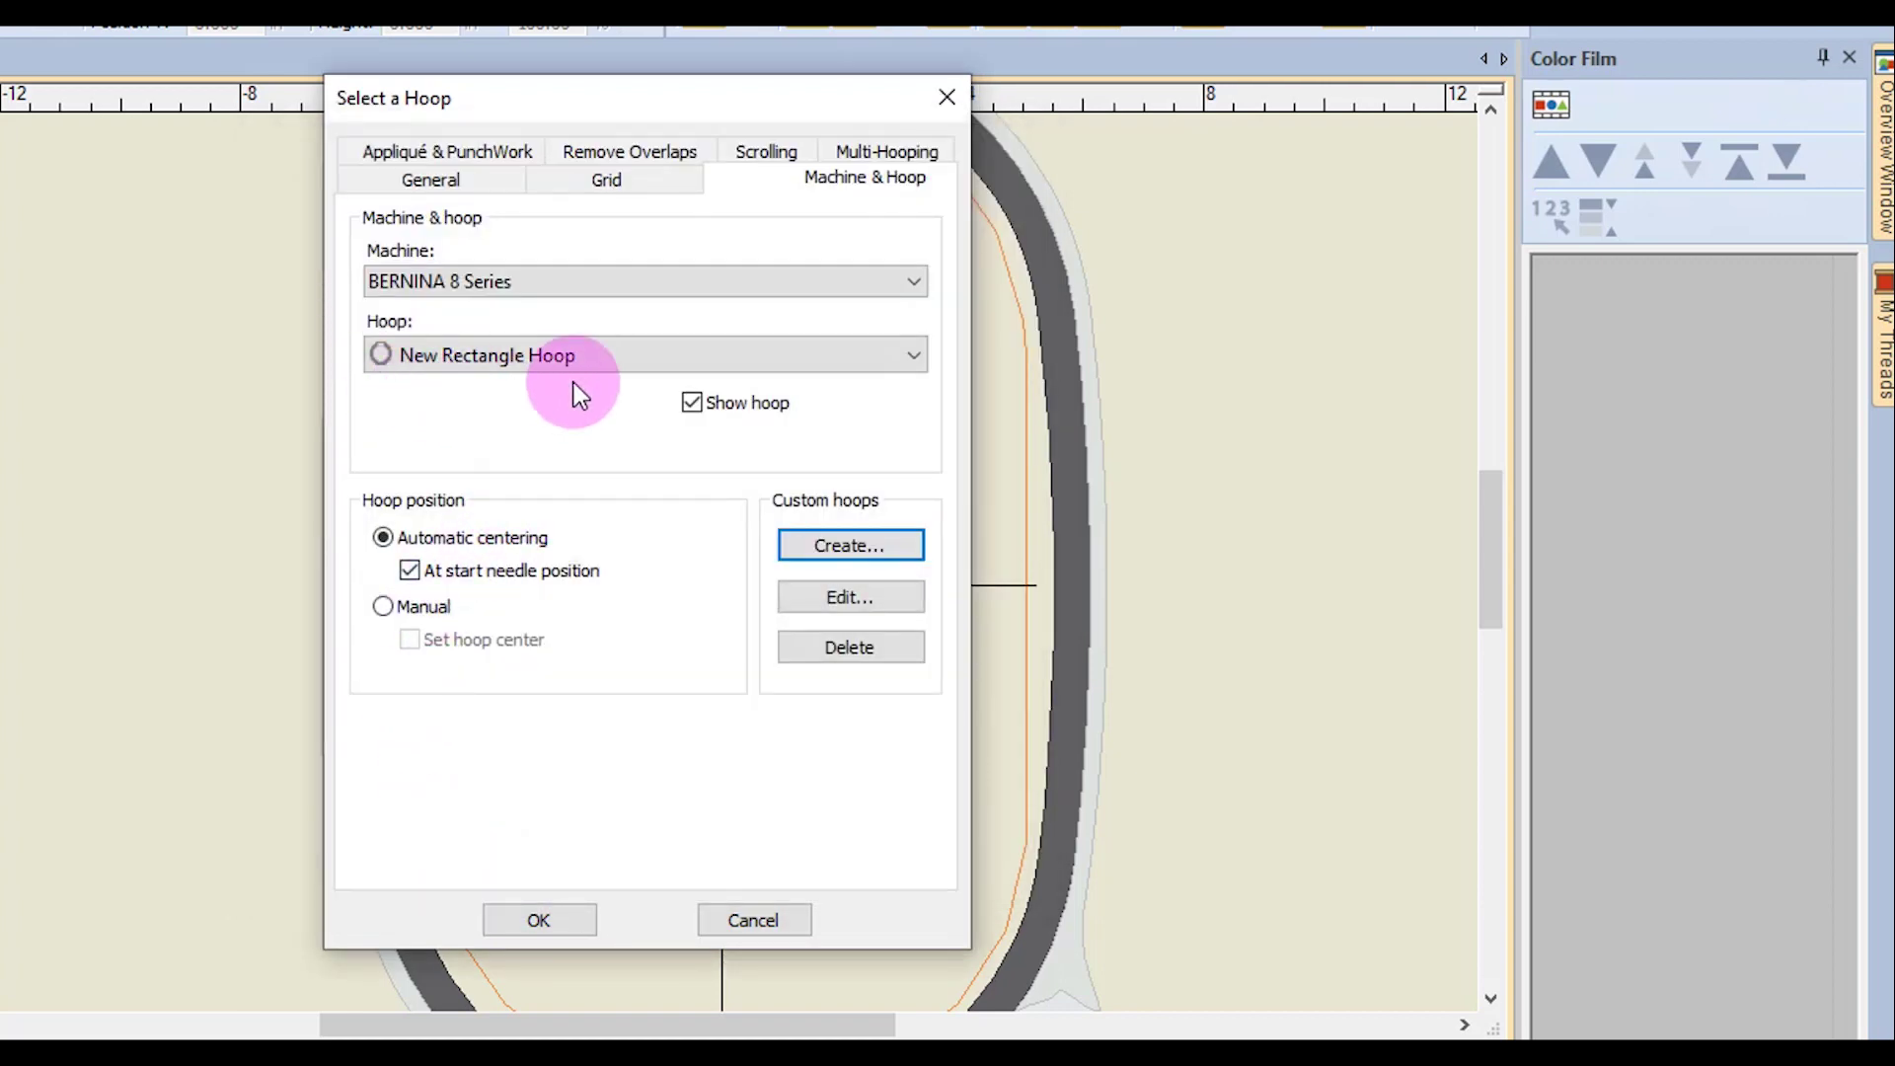
left_click(555, 917)
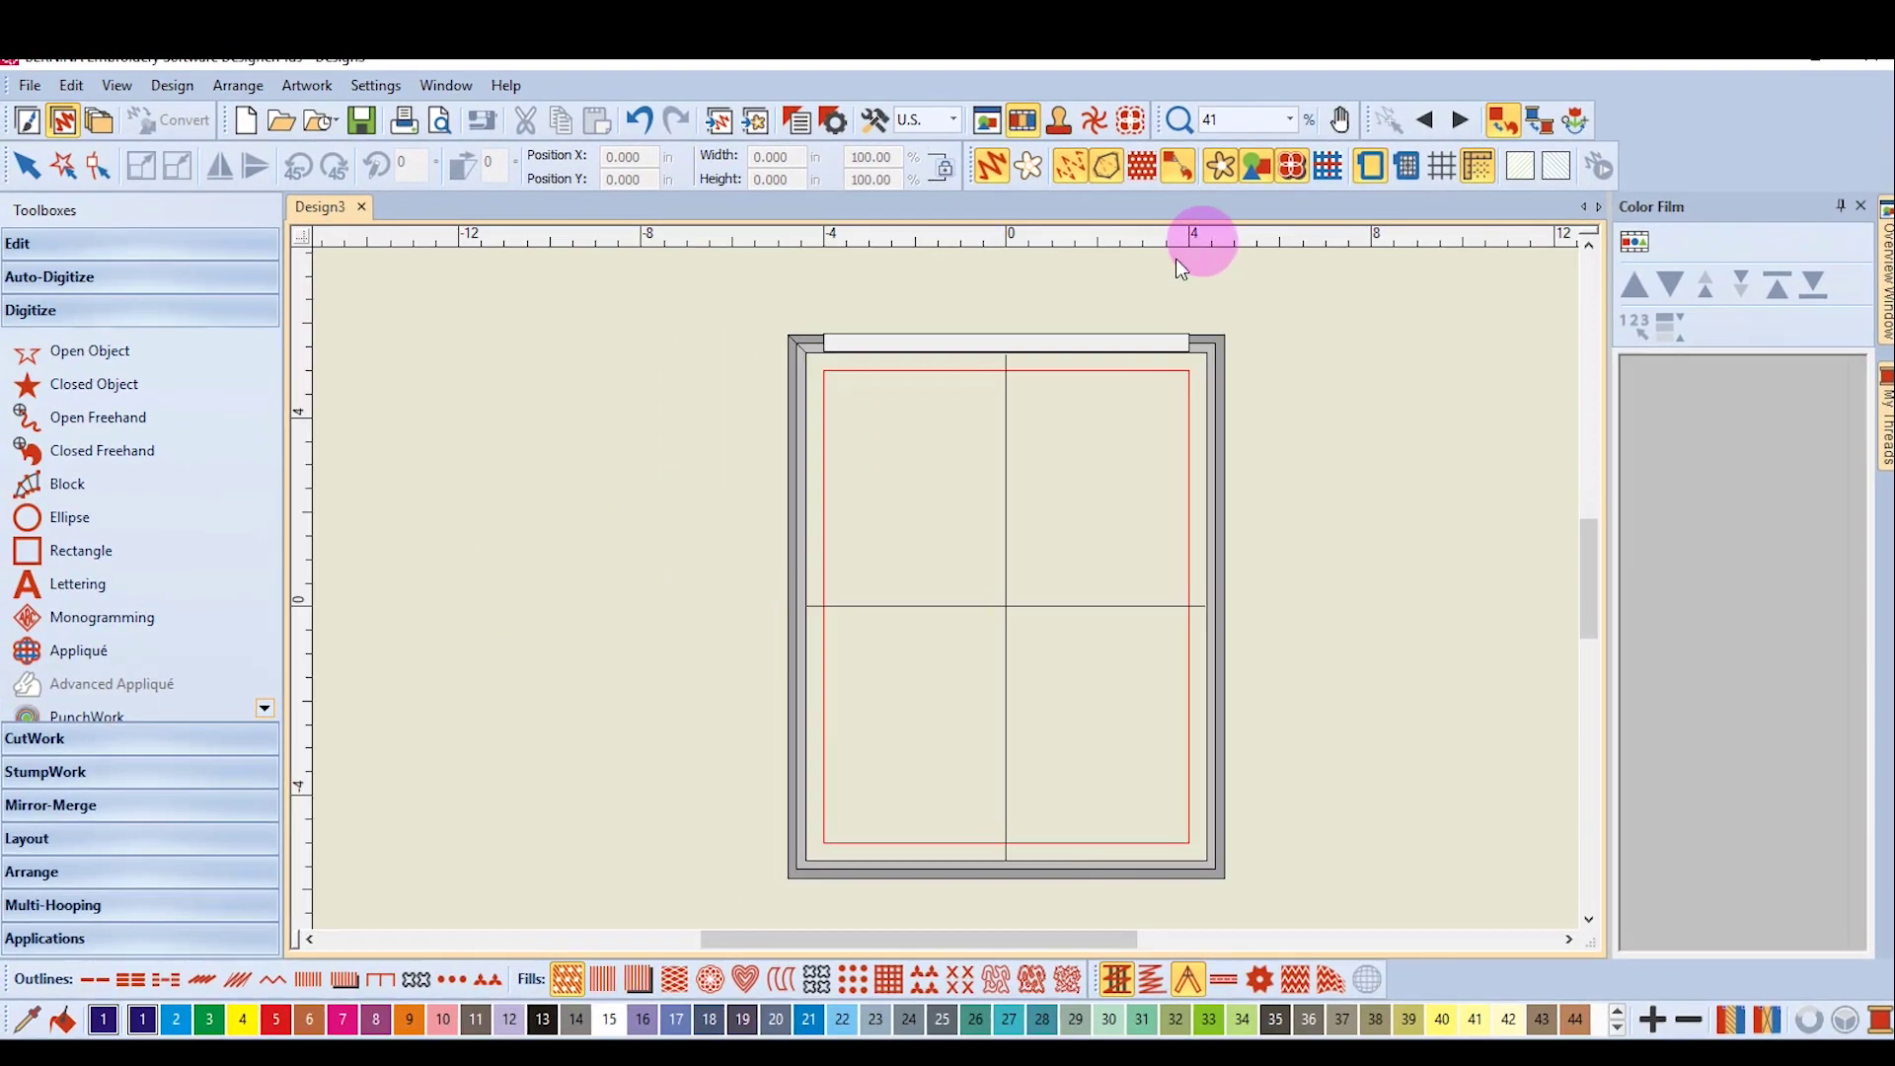
Review New Rectangle Hoop's 10 × 8 in dimensions in hoop settings, leaving them unchanged.
left_click(1373, 169)
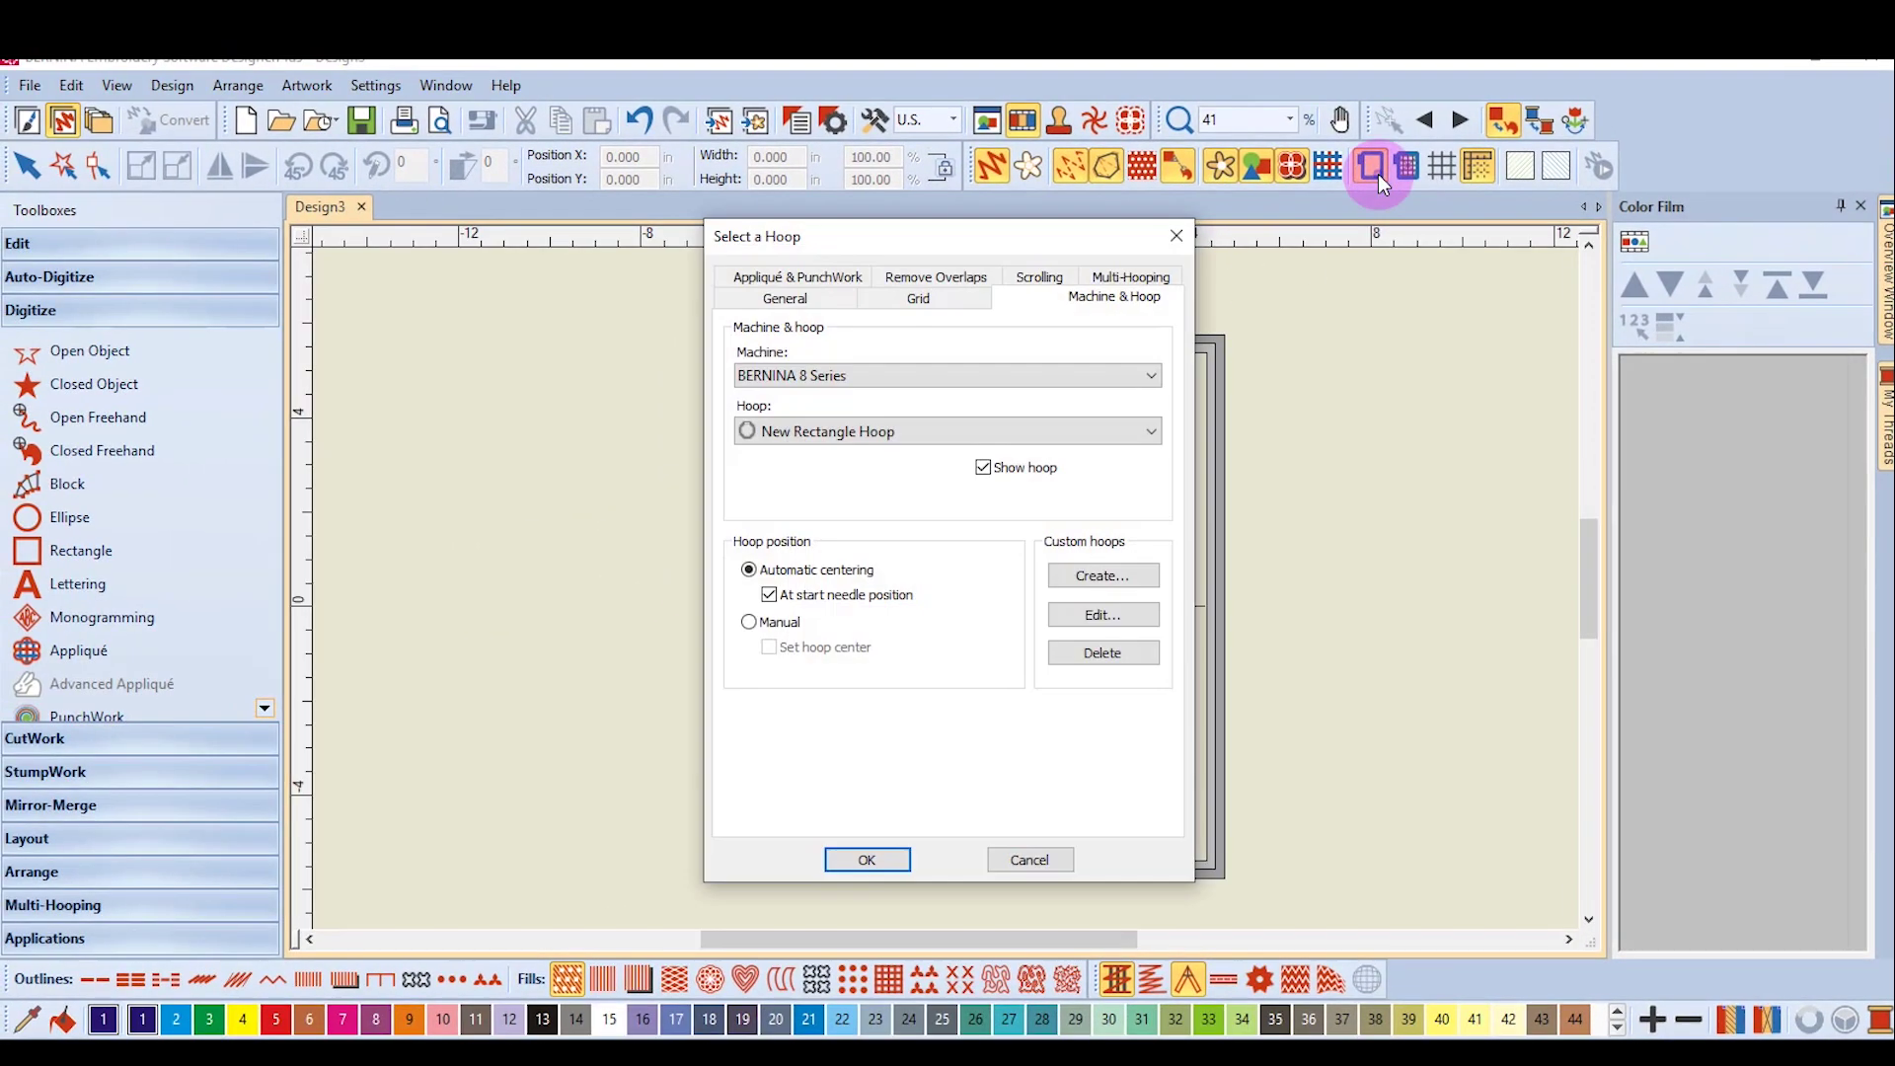
left_click(1110, 620)
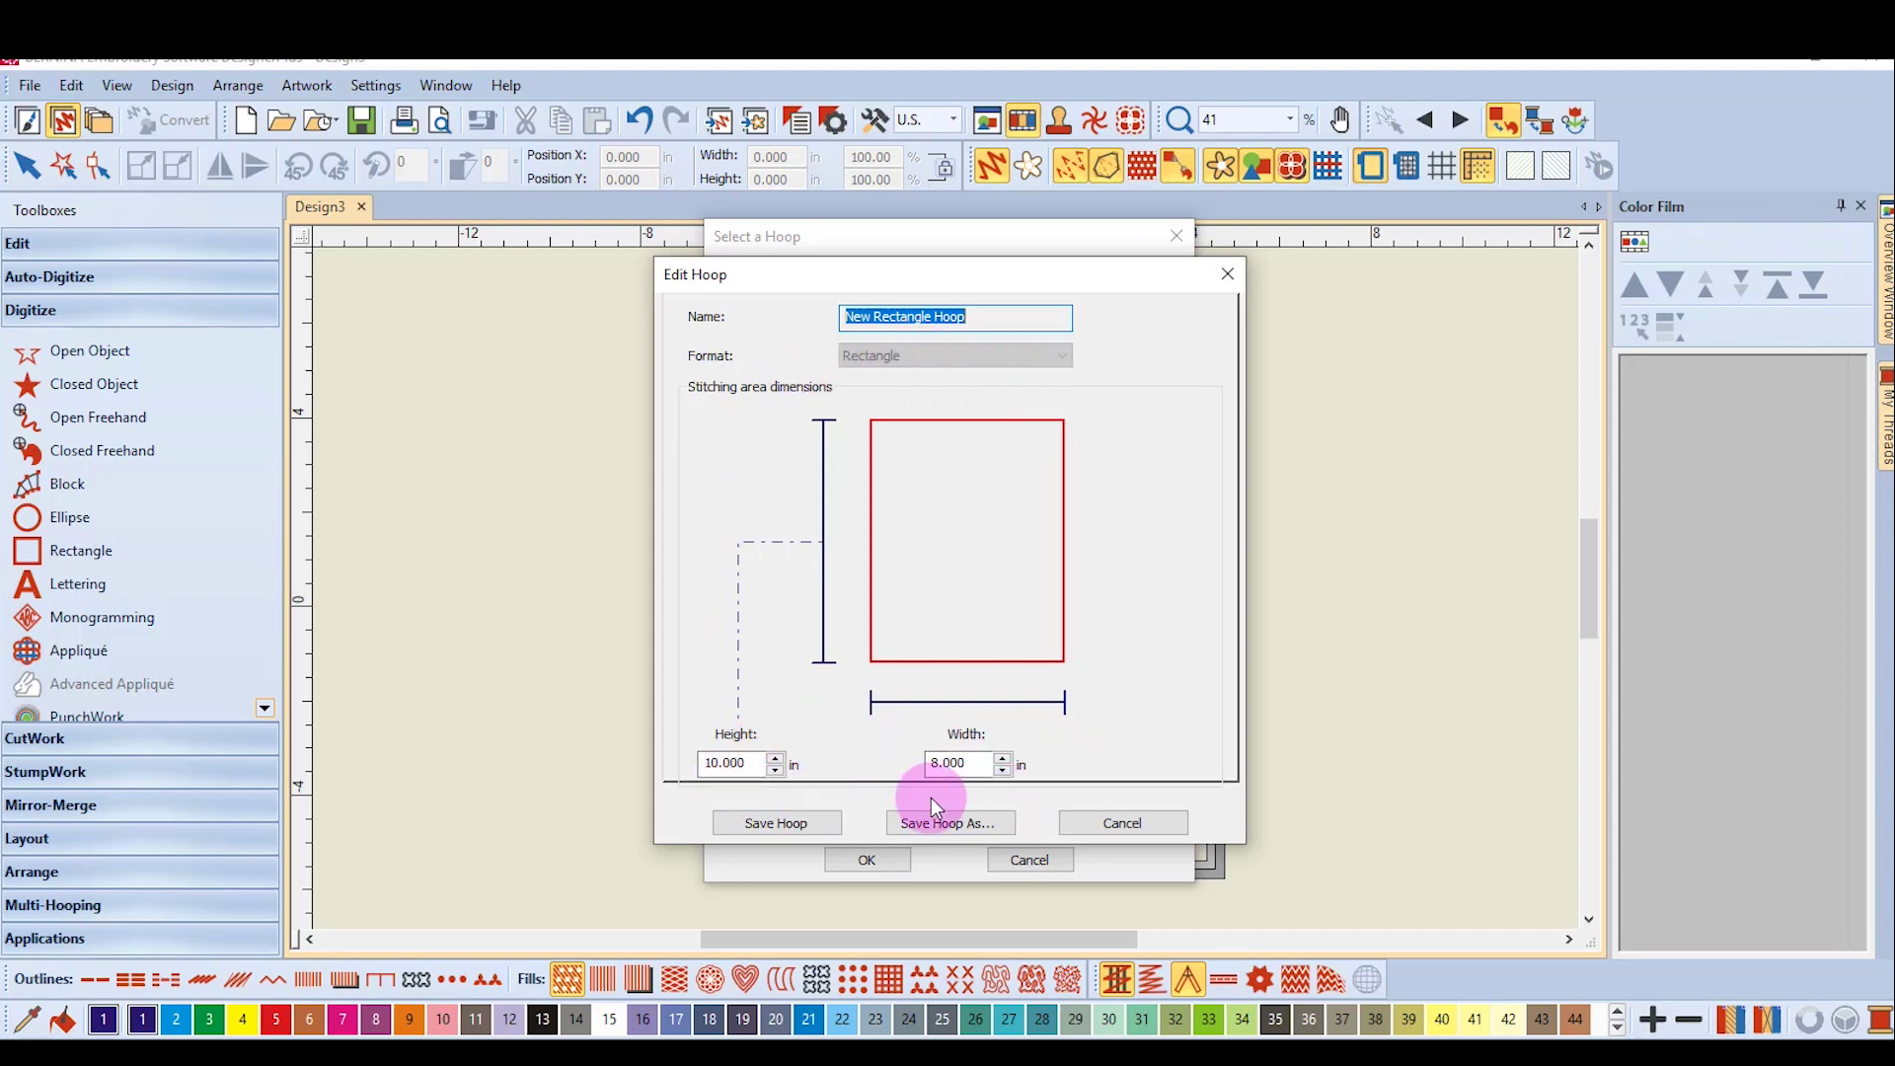
left_click(1099, 823)
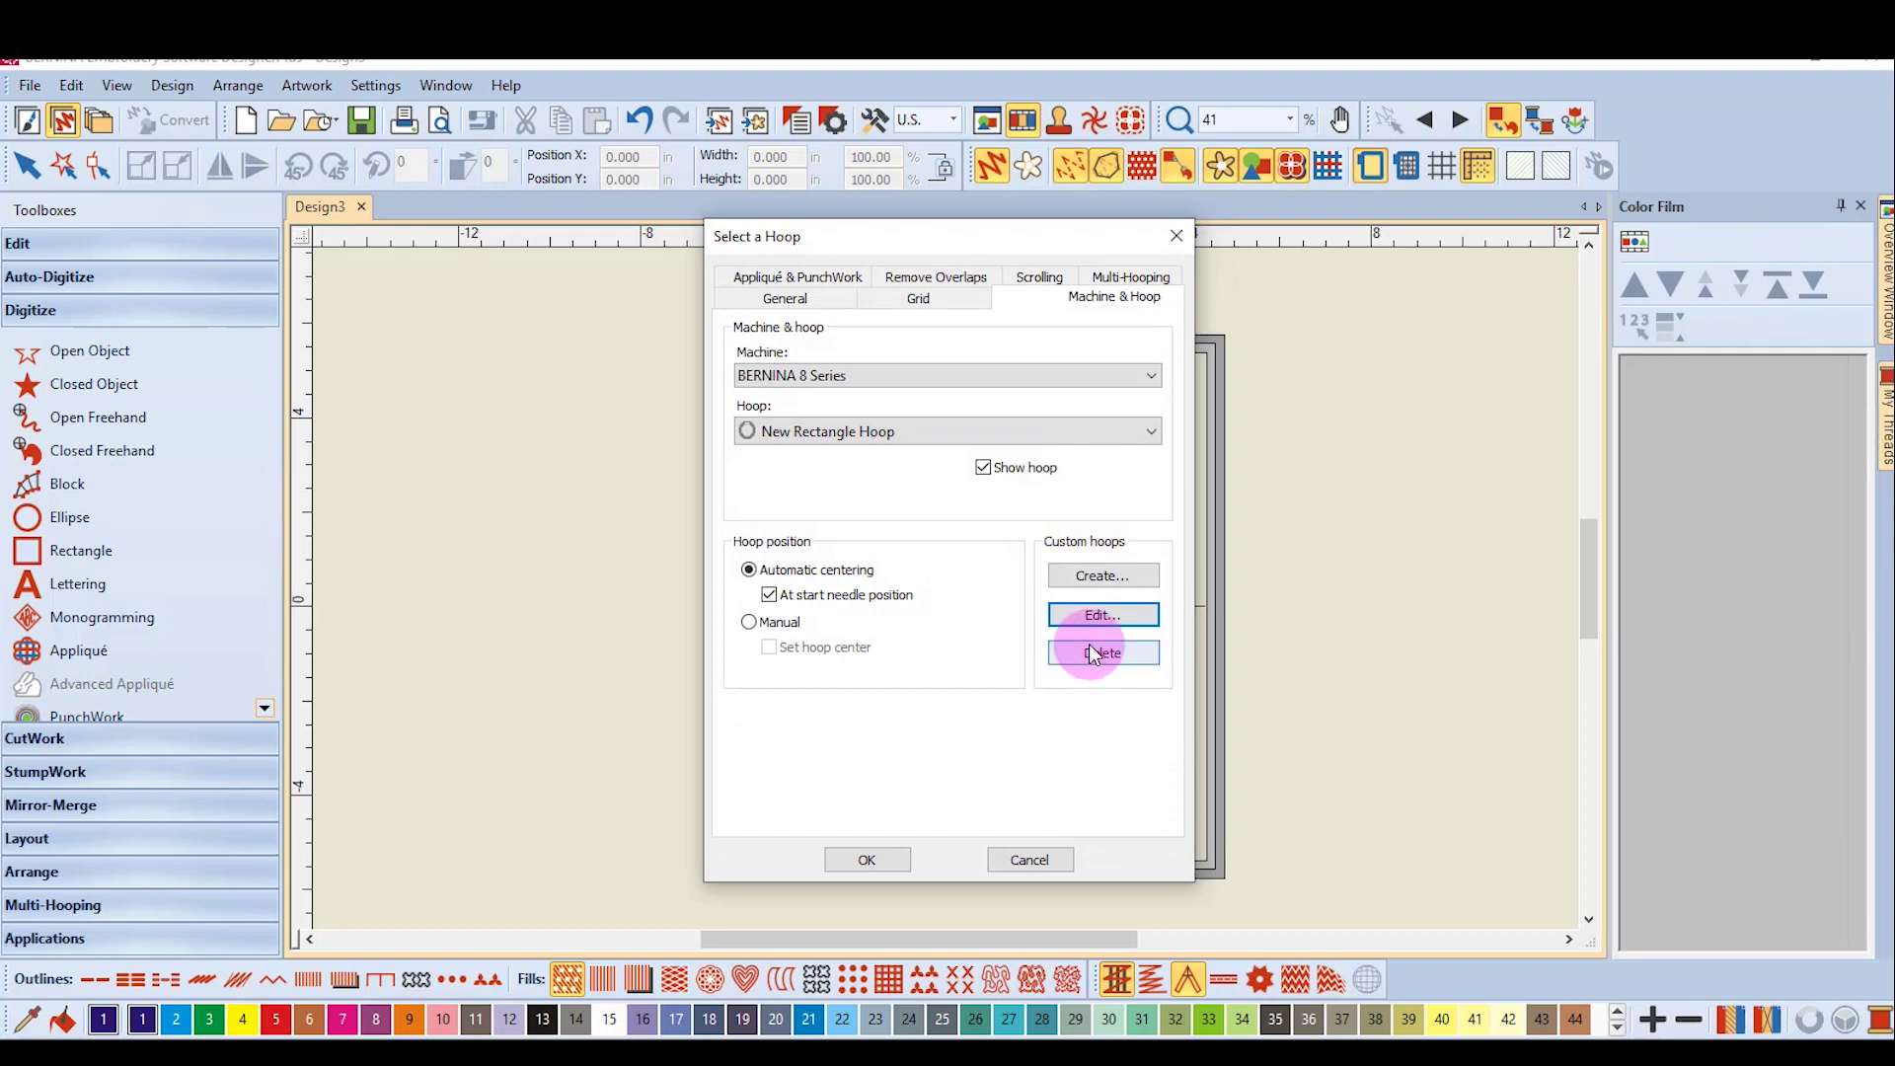
Delete New Rectangle Hoop and confirm, restoring BERNINA Jumbo Hoop 256 x 400.
left_click(1091, 654)
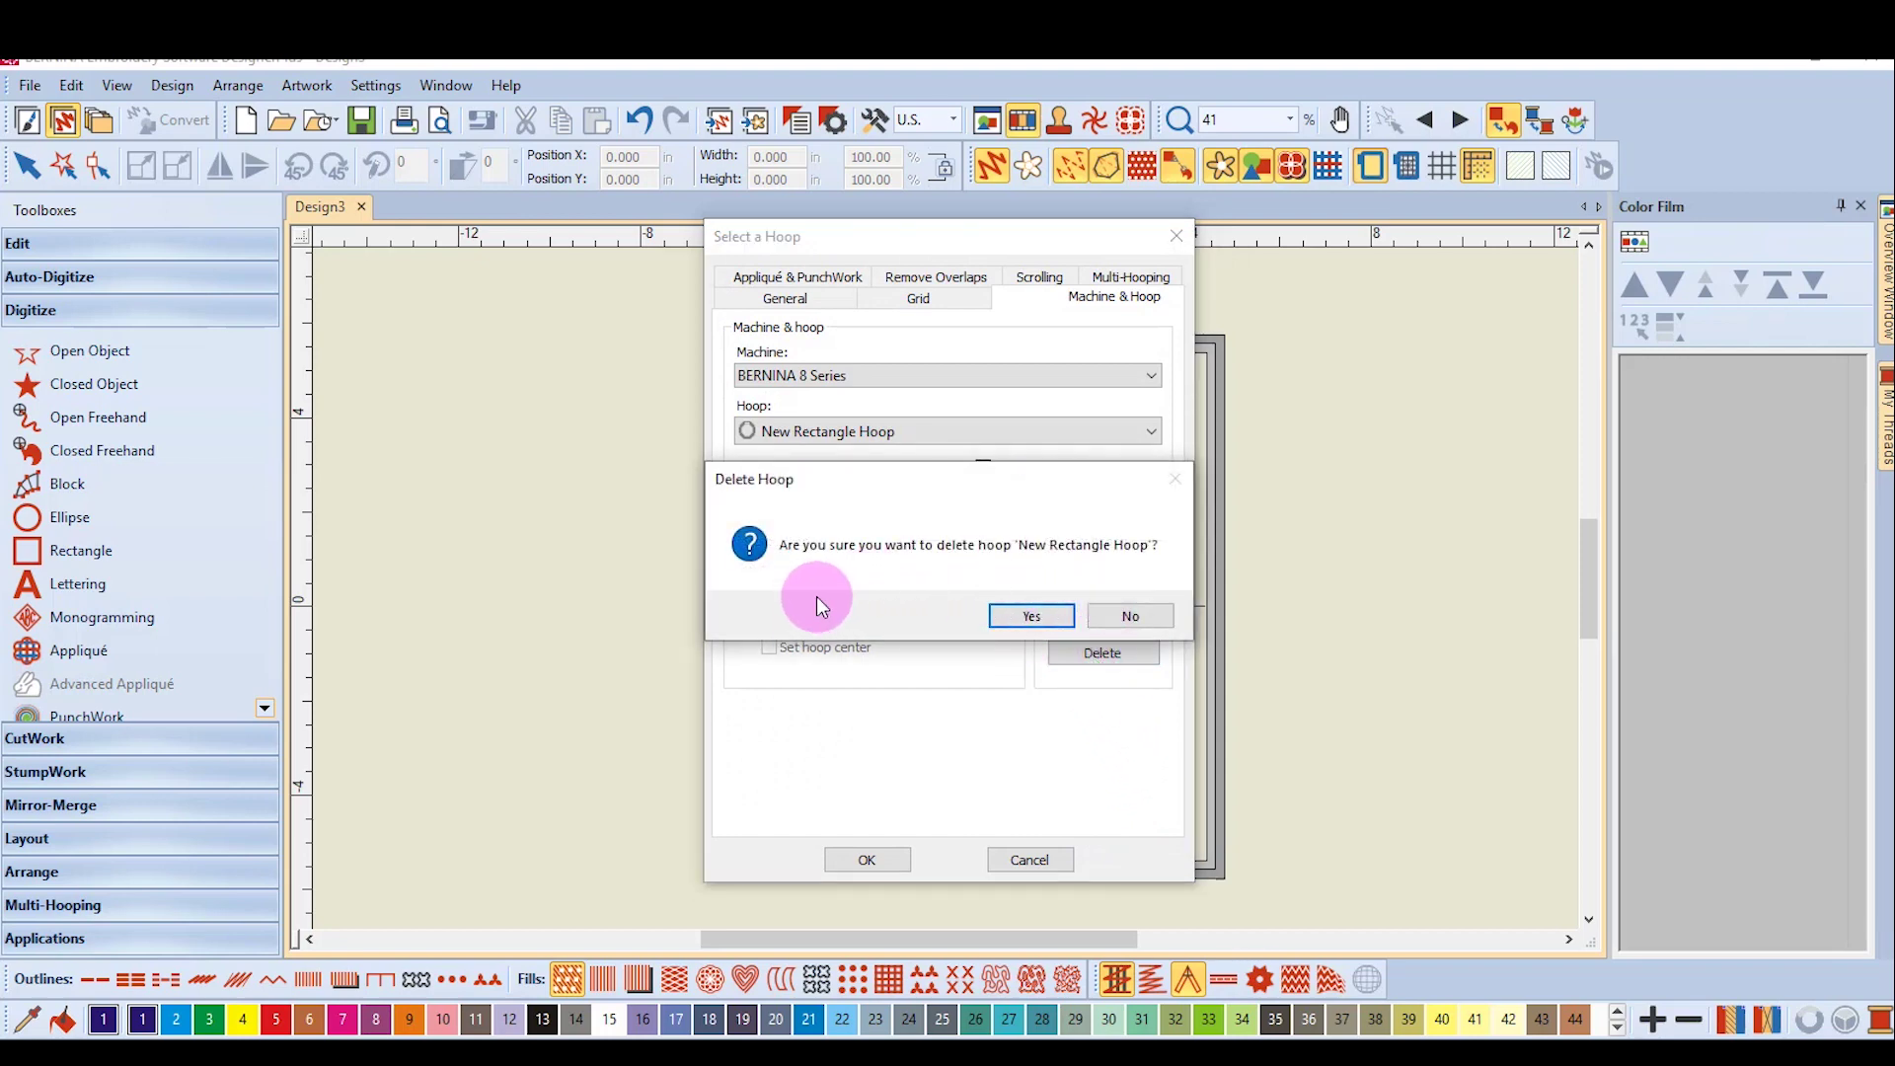
left_click(1030, 614)
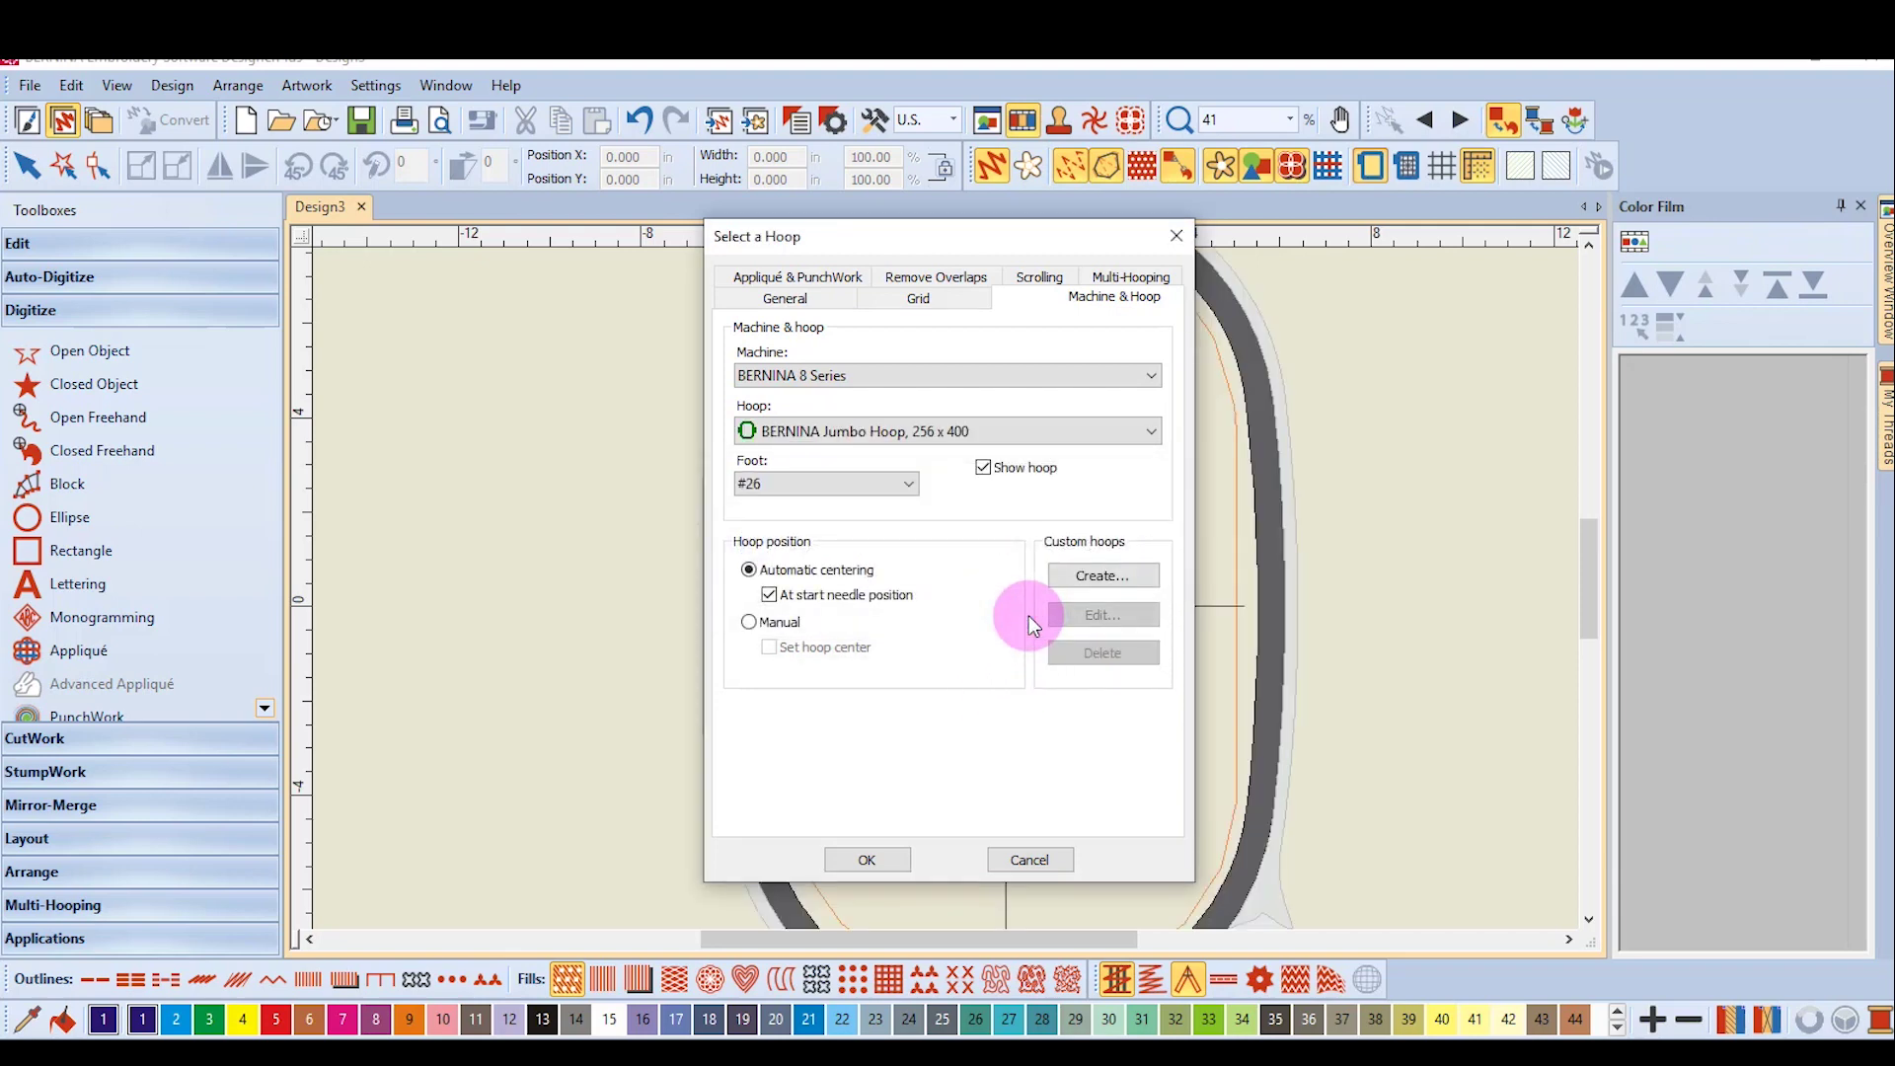